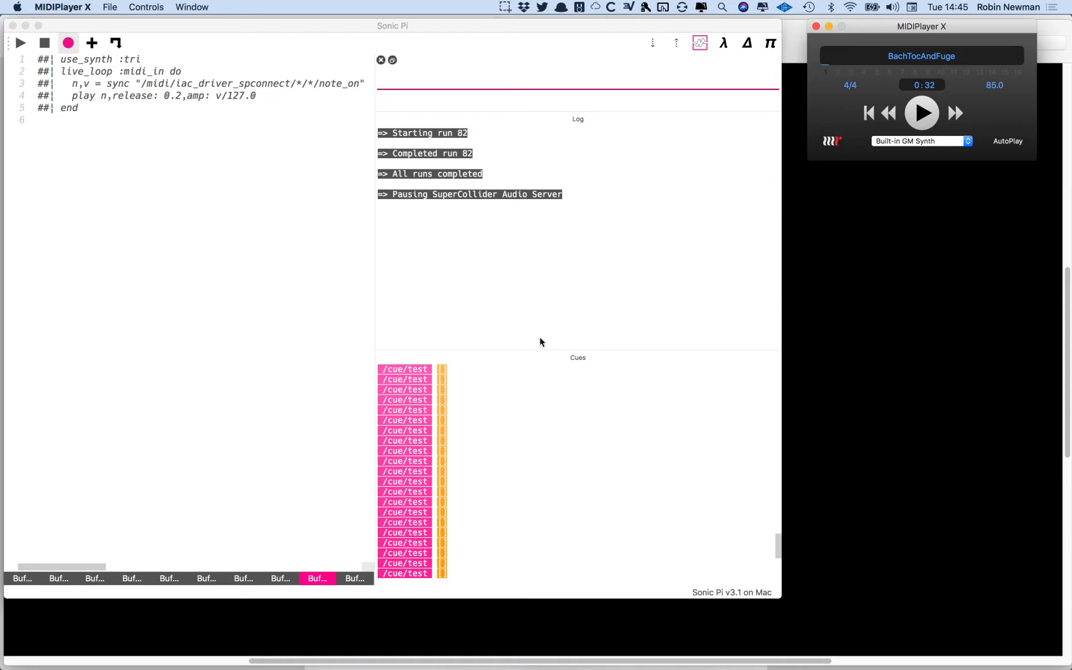
Show the Sonic Pi preferences and view the MIDI input and output ports in the IO settings
left_click(770, 45)
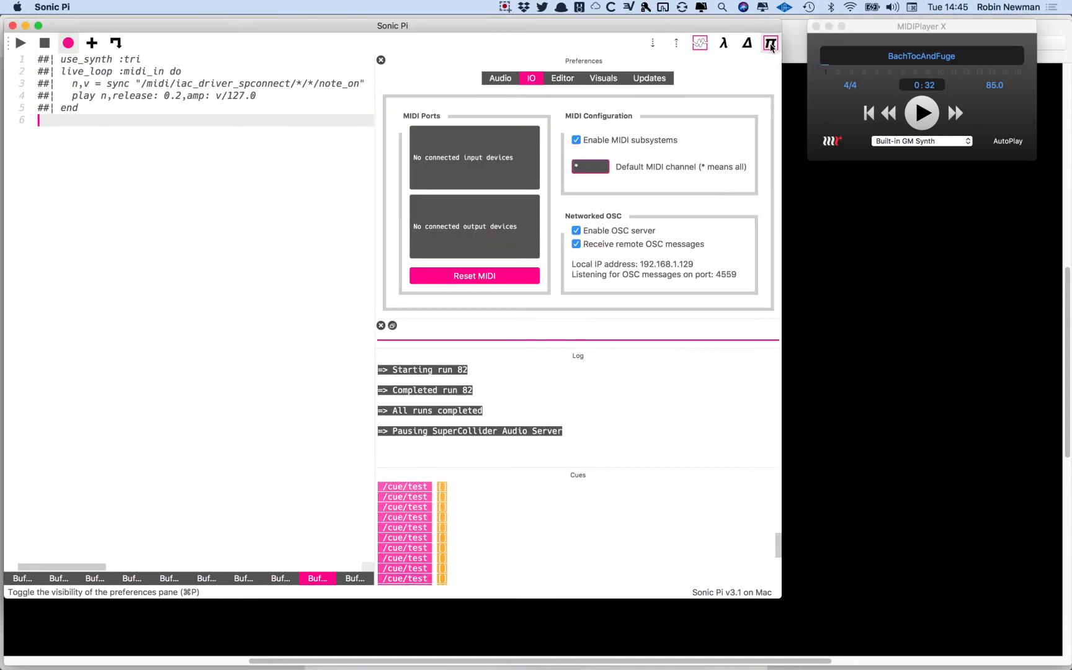
left_click(503, 80)
left_click(563, 80)
left_click(531, 79)
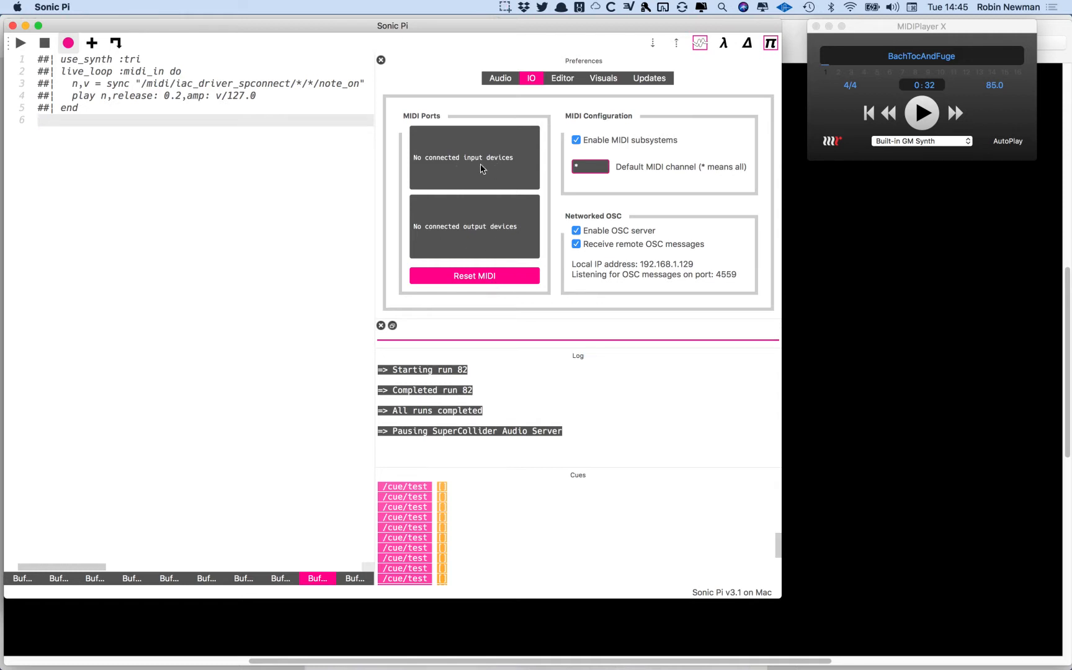
mouse_move(470, 139)
Switch to MIDIPlayer X, check its available output devices and briefly play BachTocAndFuge through the Built-in GM Synth
left_click(965, 143)
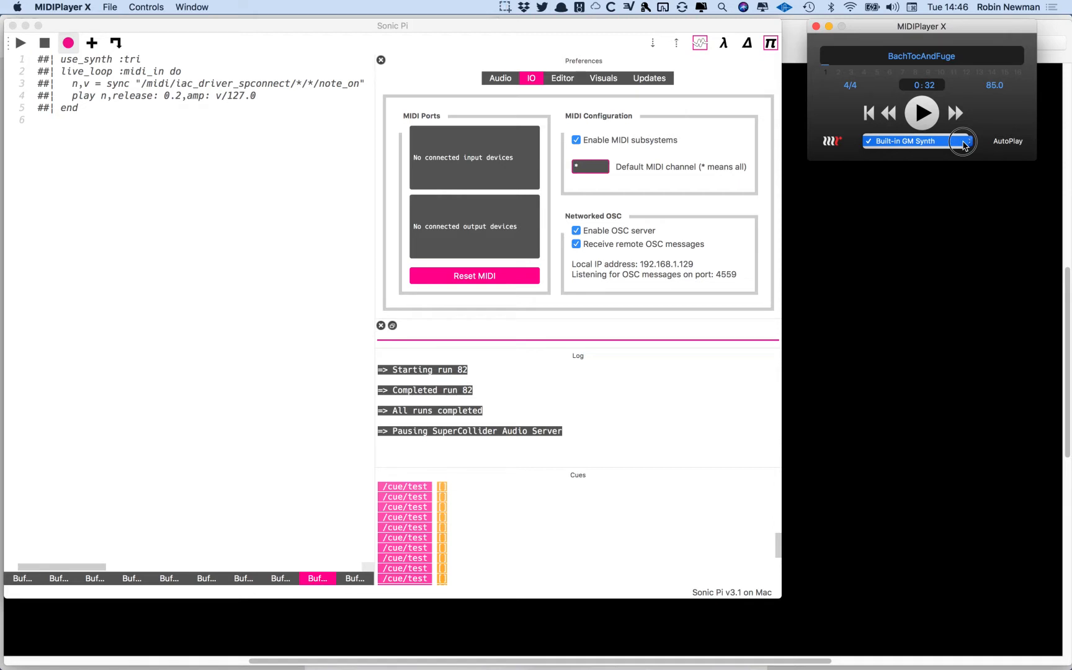
left_click(963, 144)
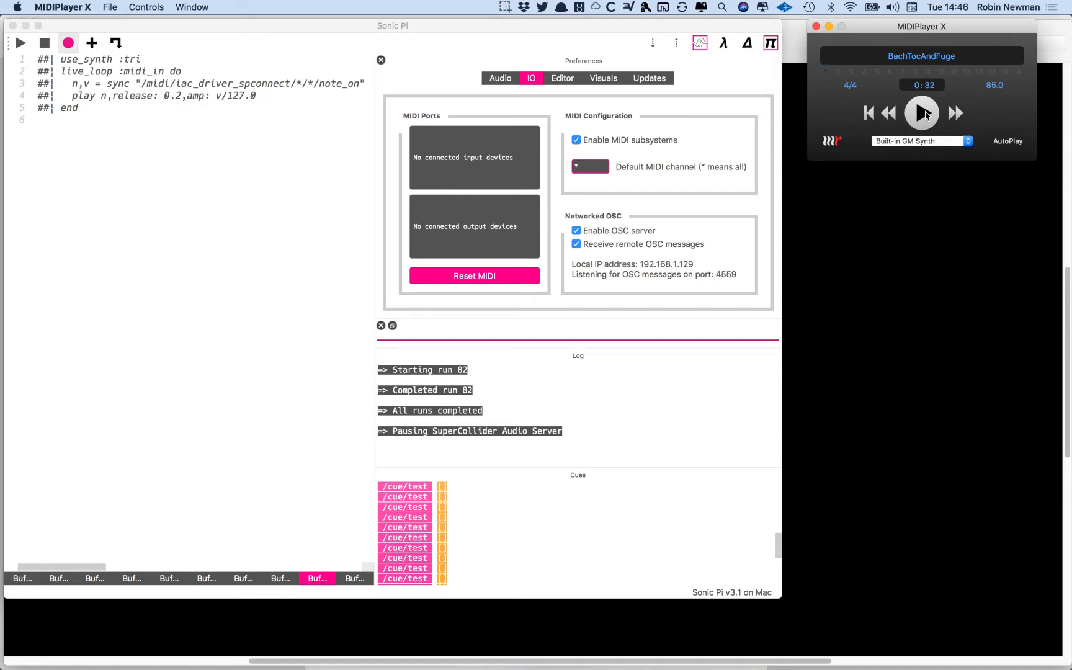
left_click(921, 114)
left_click(922, 114)
Search the Mac for "audio" and launch Audio MIDI Setup
left_click(721, 7)
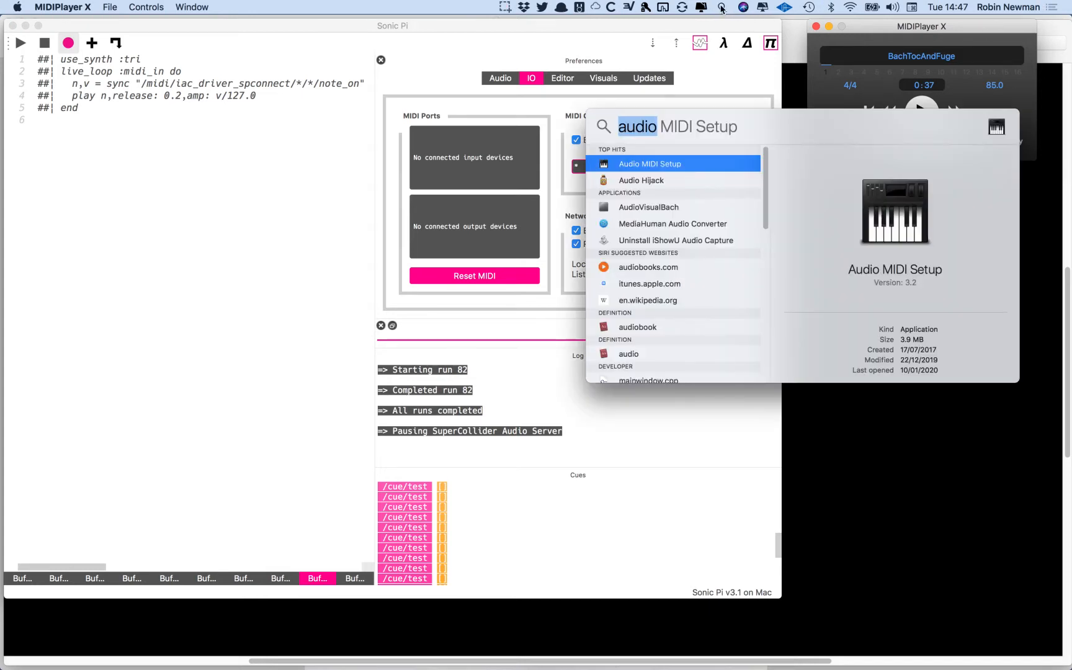
left_click(650, 121)
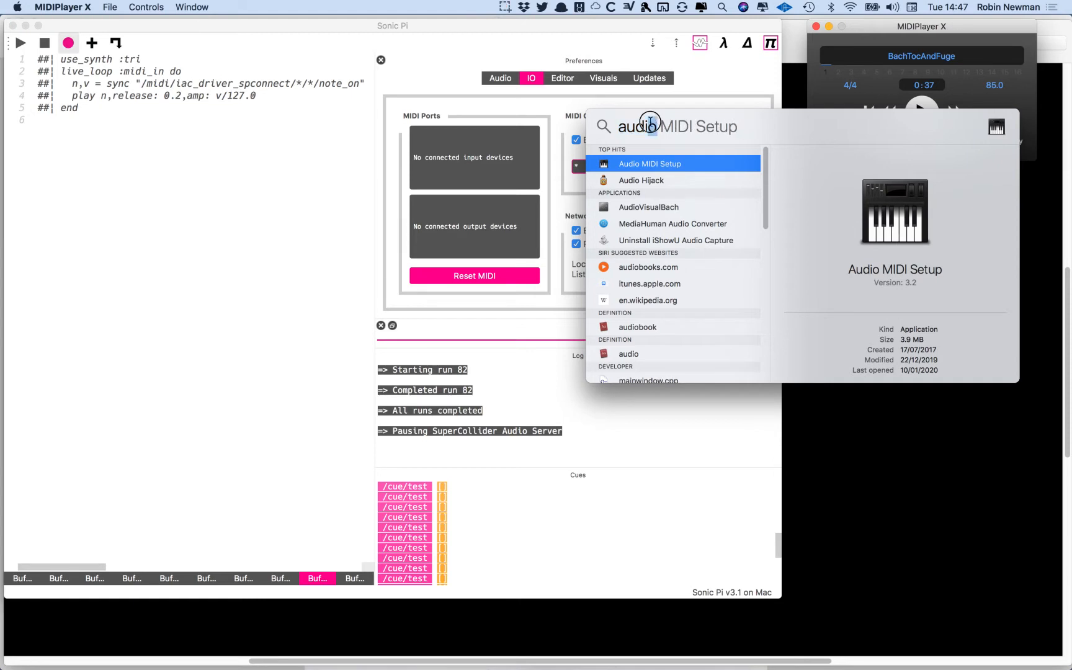
left_click_drag(649, 122, 617, 129)
type("au")
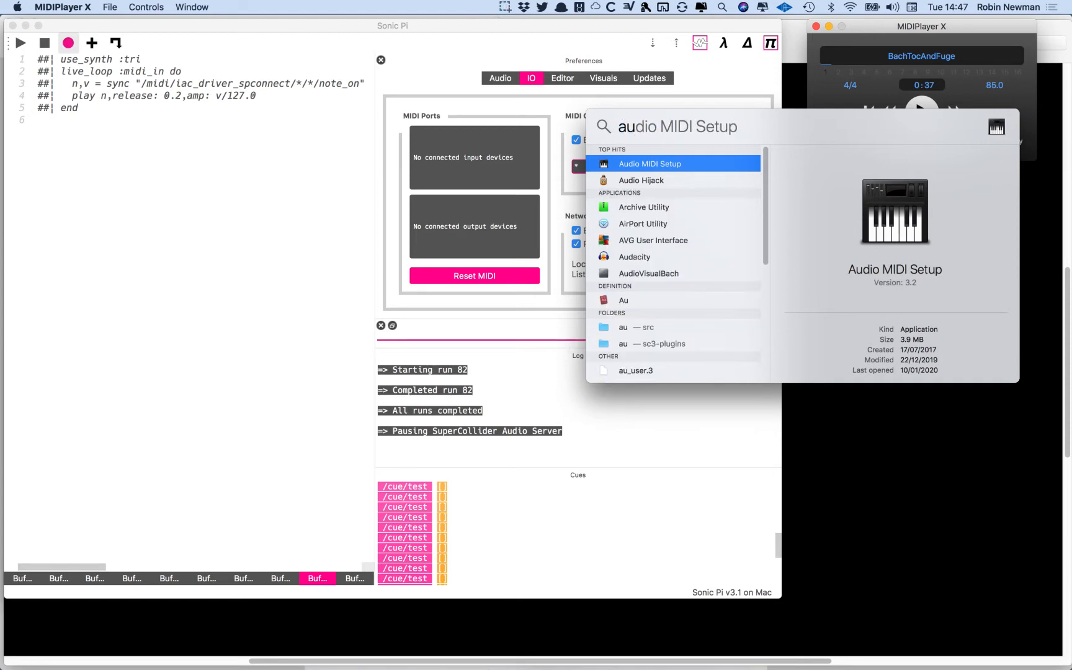
type("dio")
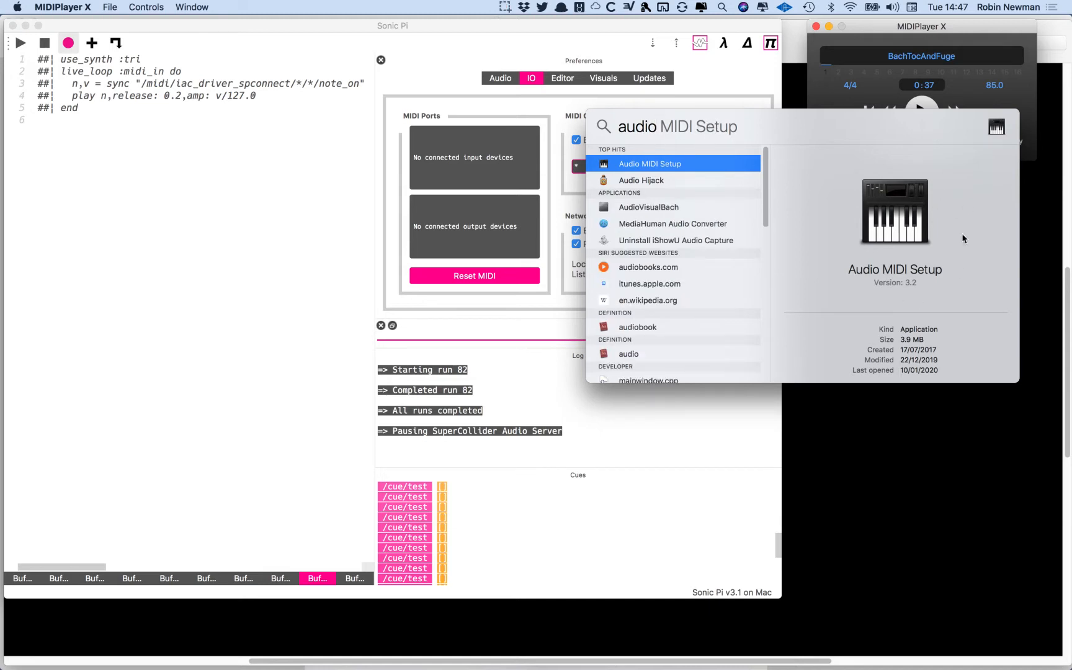
double_click(607, 165)
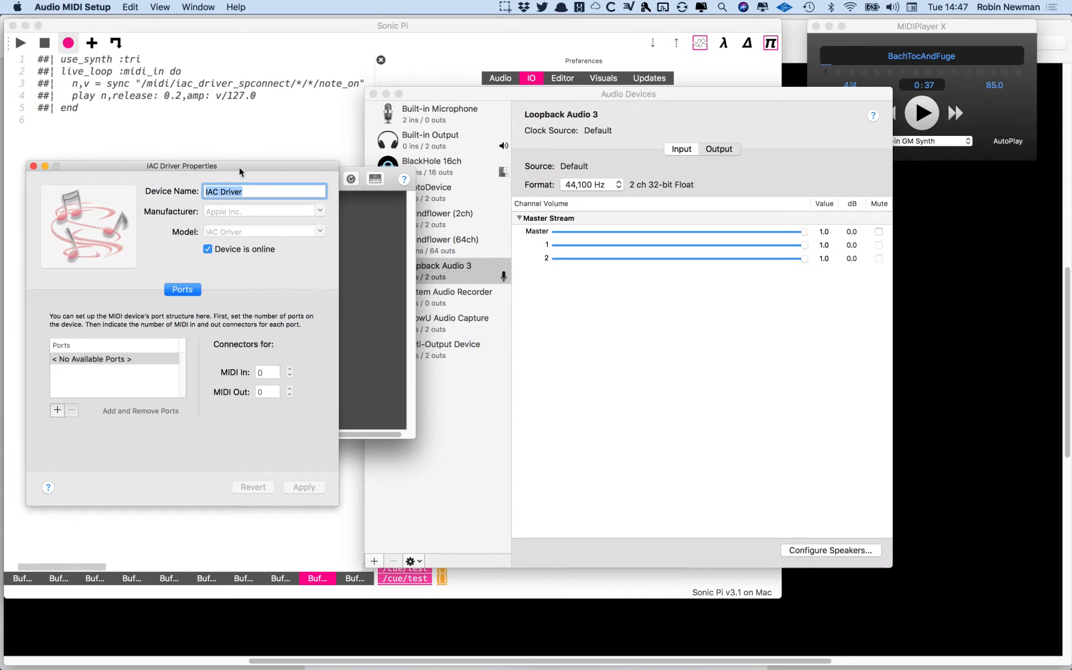
Close the IAC Driver properties window and move the MIDI Studio window slightly higher on the screen
left_click_drag(230, 165, 311, 228)
left_click(114, 227)
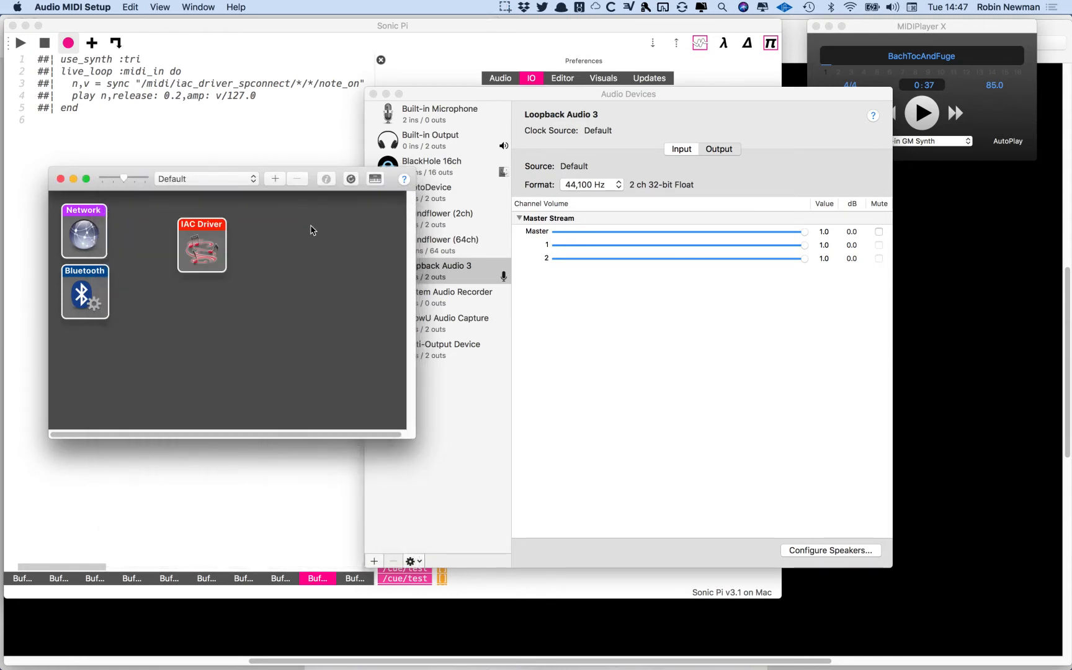
left_click(676, 115)
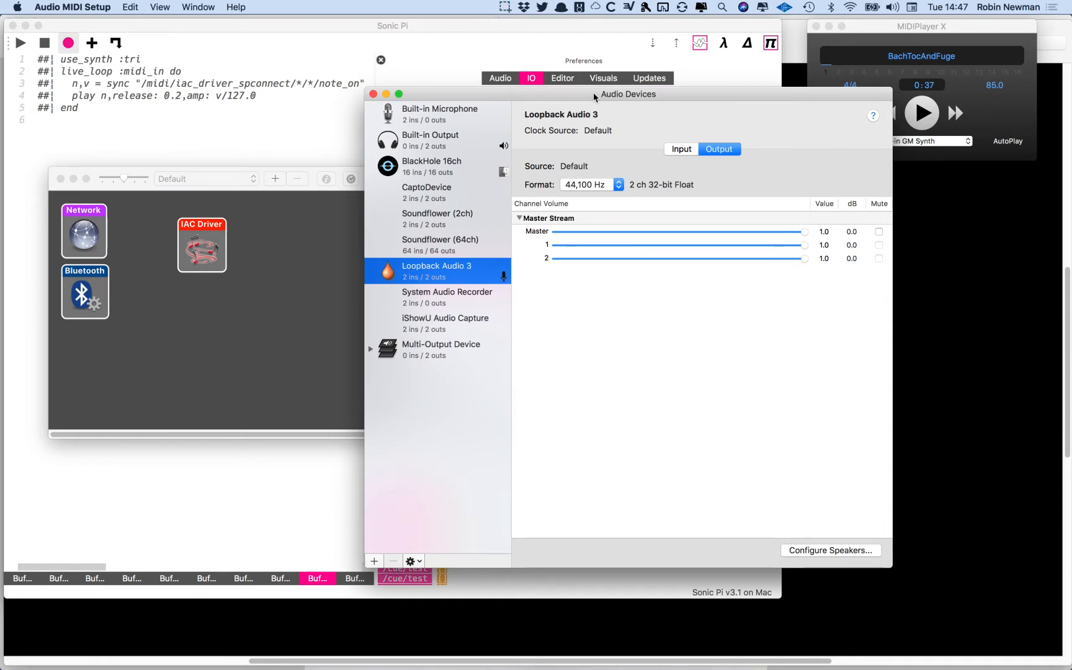
left_click(230, 178)
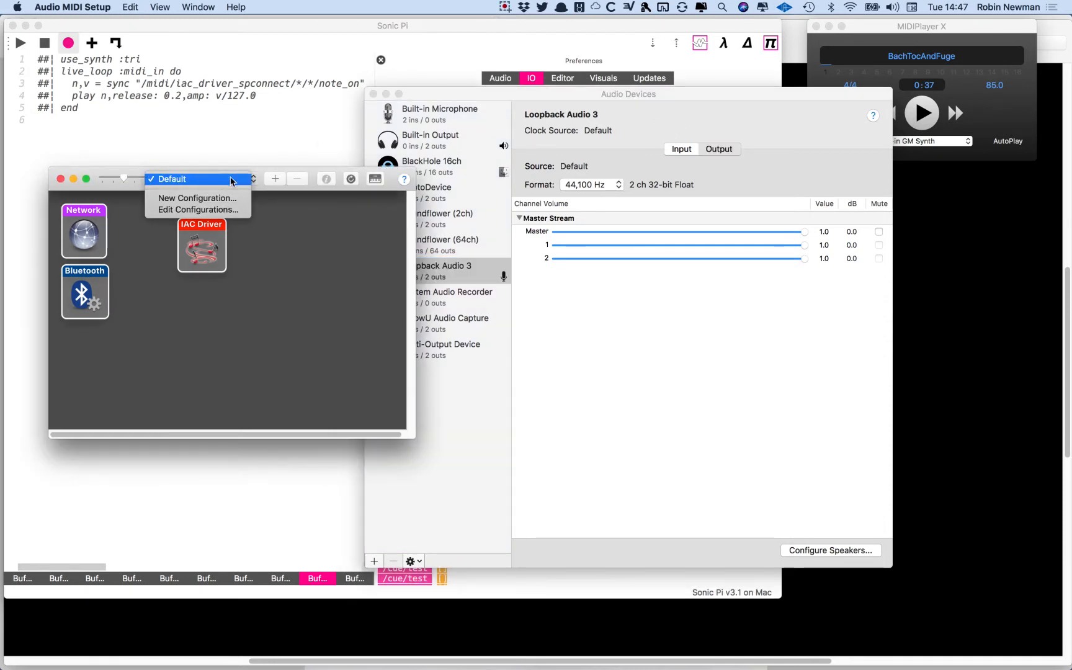
left_click(109, 210)
left_click_drag(129, 174, 124, 143)
Bring the Audio Devices window forward, and close both the MIDI Studio and Audio Devices windows
left_click(196, 6)
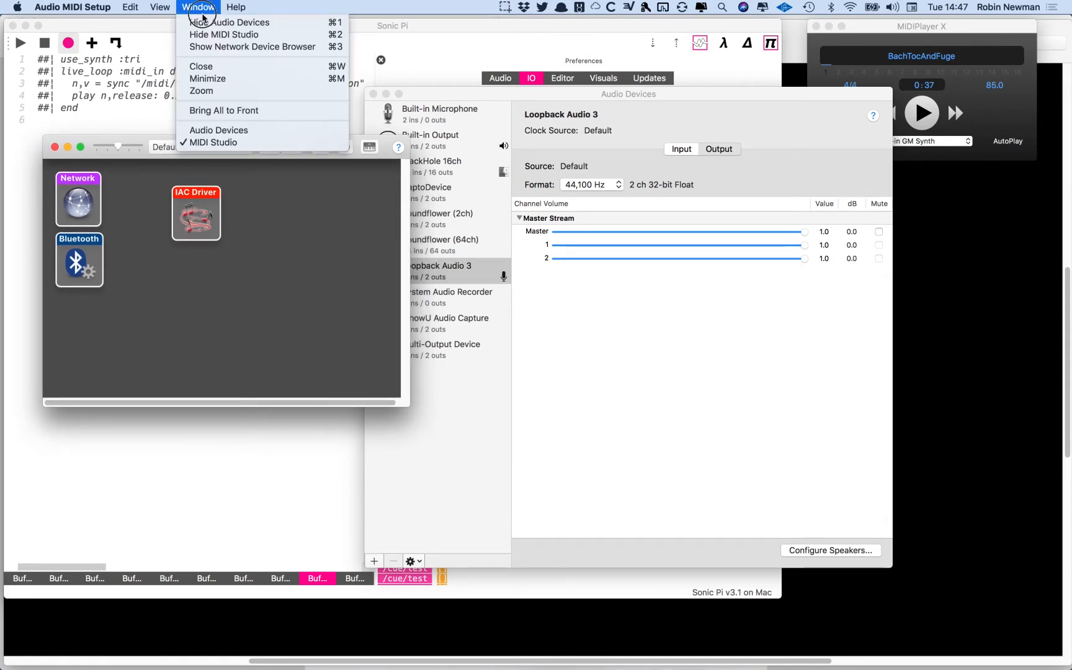
left_click(213, 130)
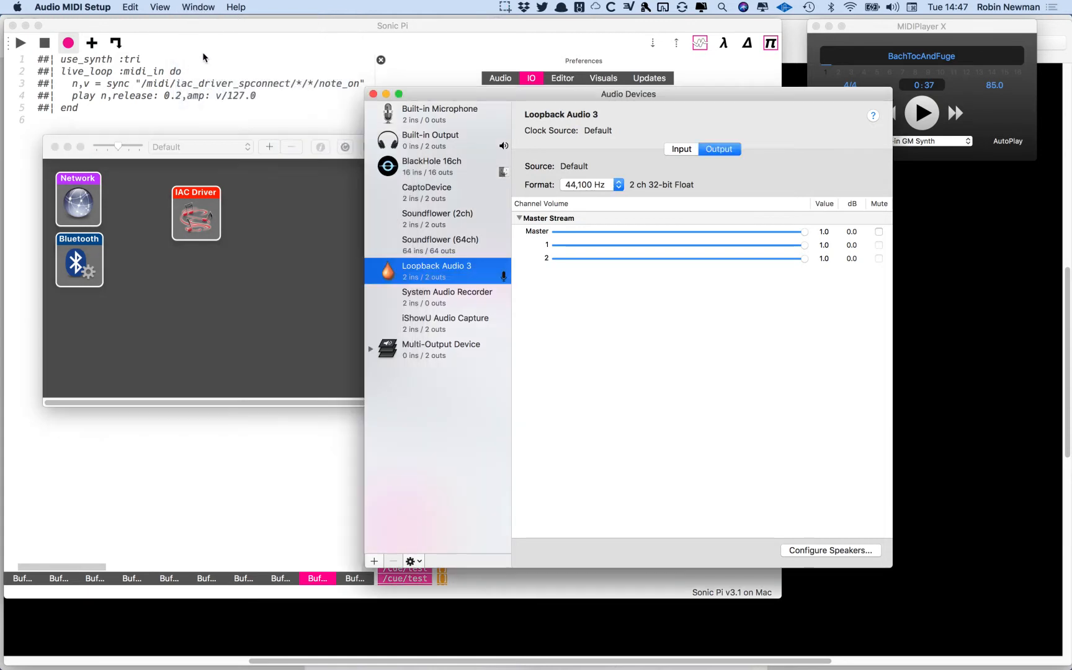
left_click(198, 8)
left_click(207, 142)
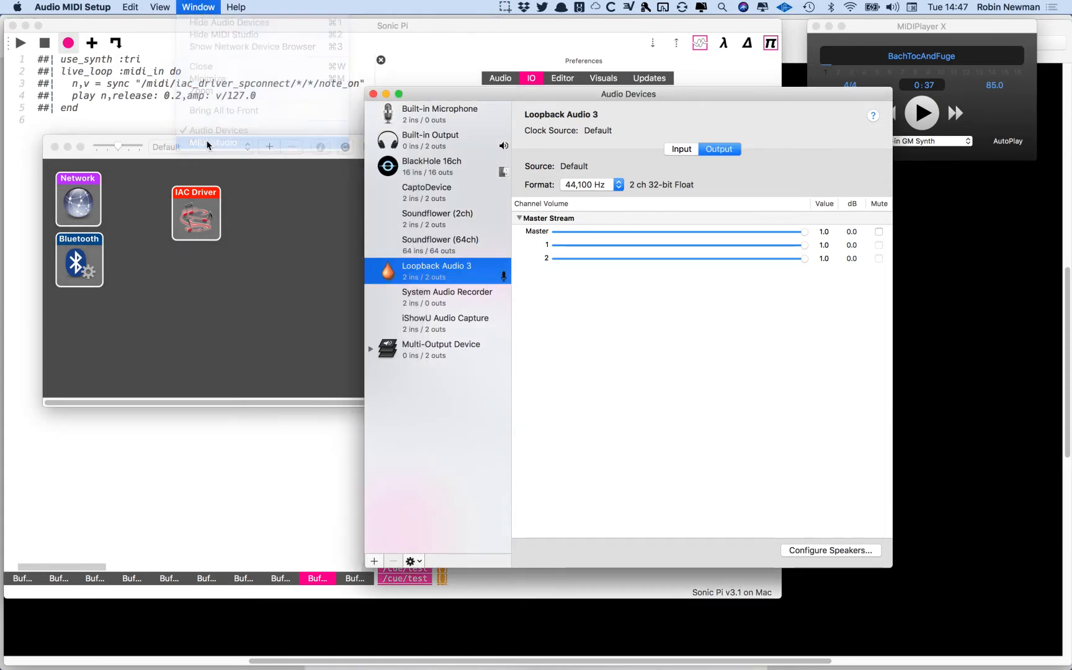
left_click(54, 147)
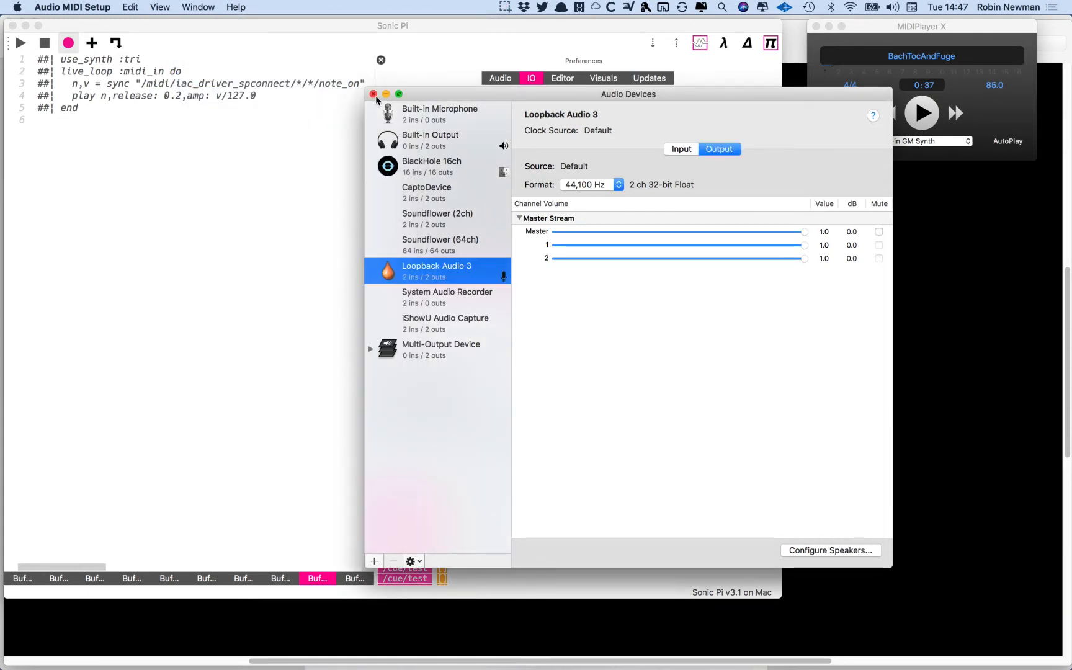
left_click(372, 94)
Show MIDI Studio and open the properties of the IAC Driver
left_click(198, 7)
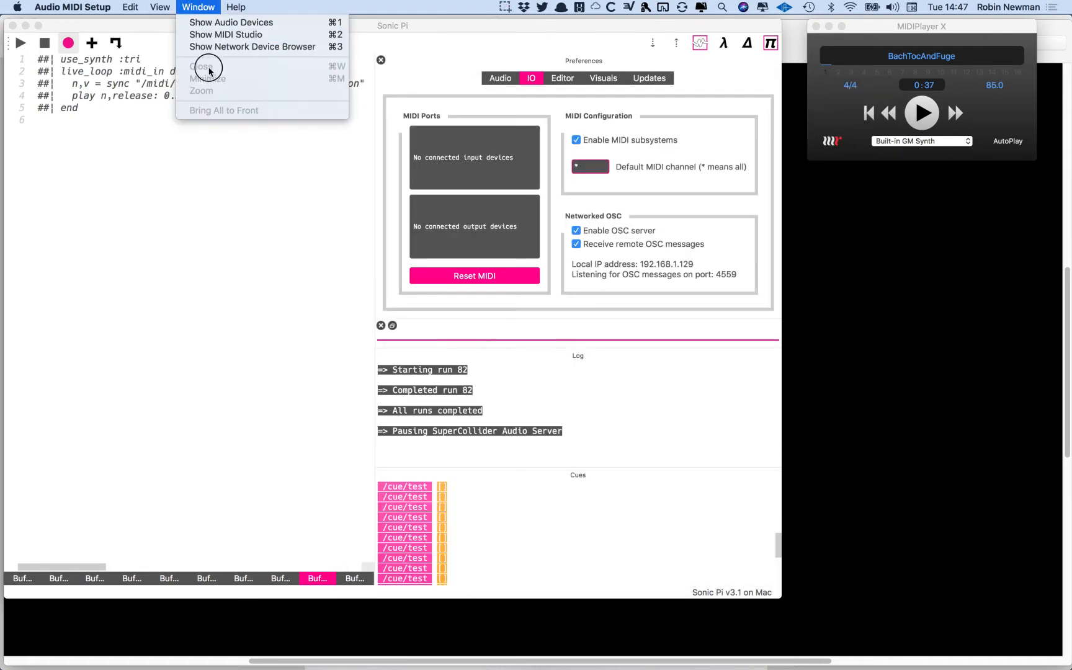
left_click(215, 35)
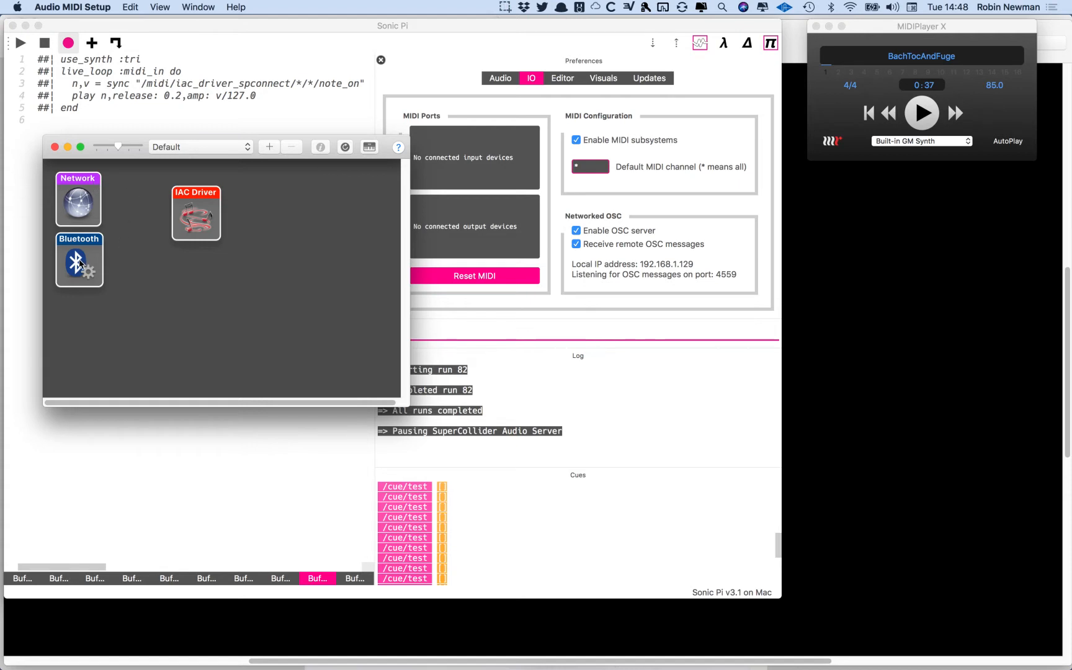
double_click(200, 211)
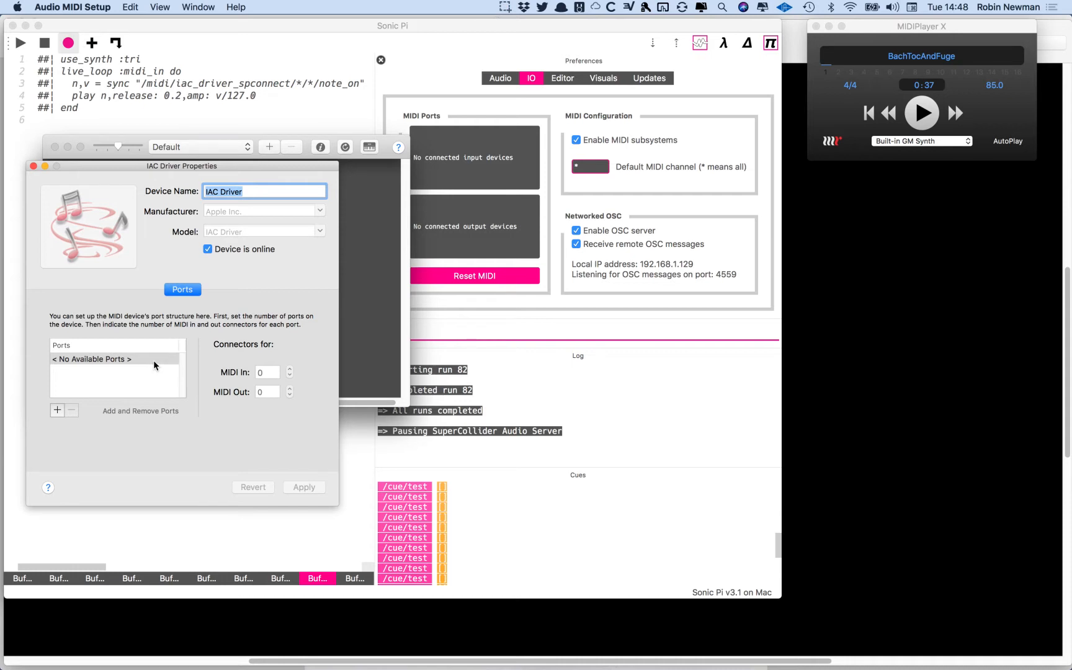
Add a port named spconnect to the IAC Driver and apply the change
left_click(56, 410)
double_click(77, 360)
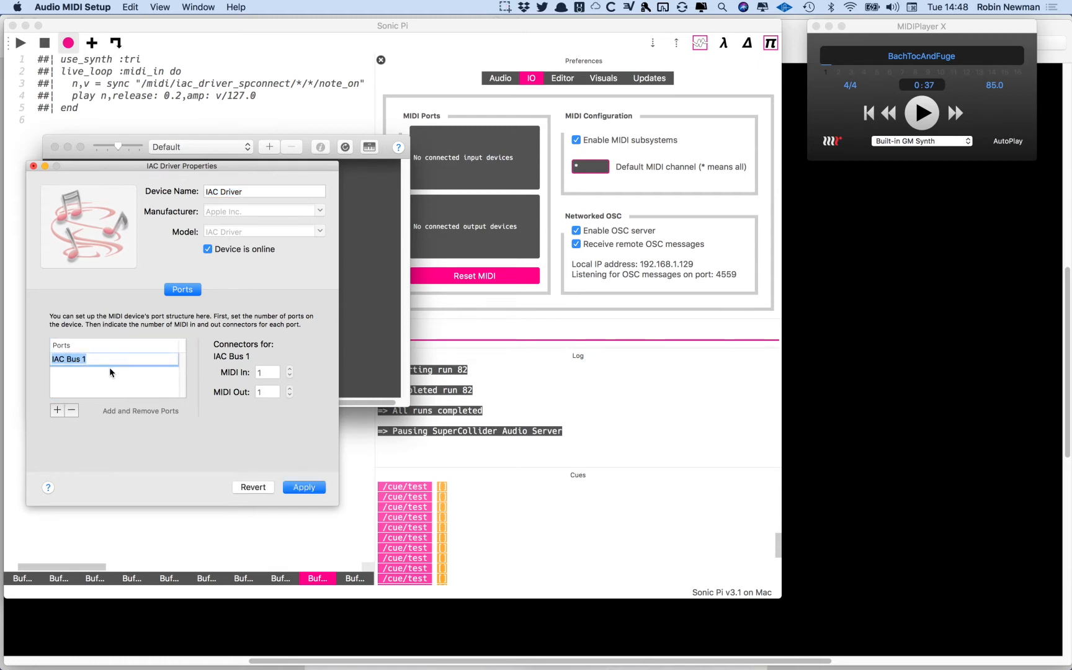
type("spconn")
type("ect")
left_click(307, 488)
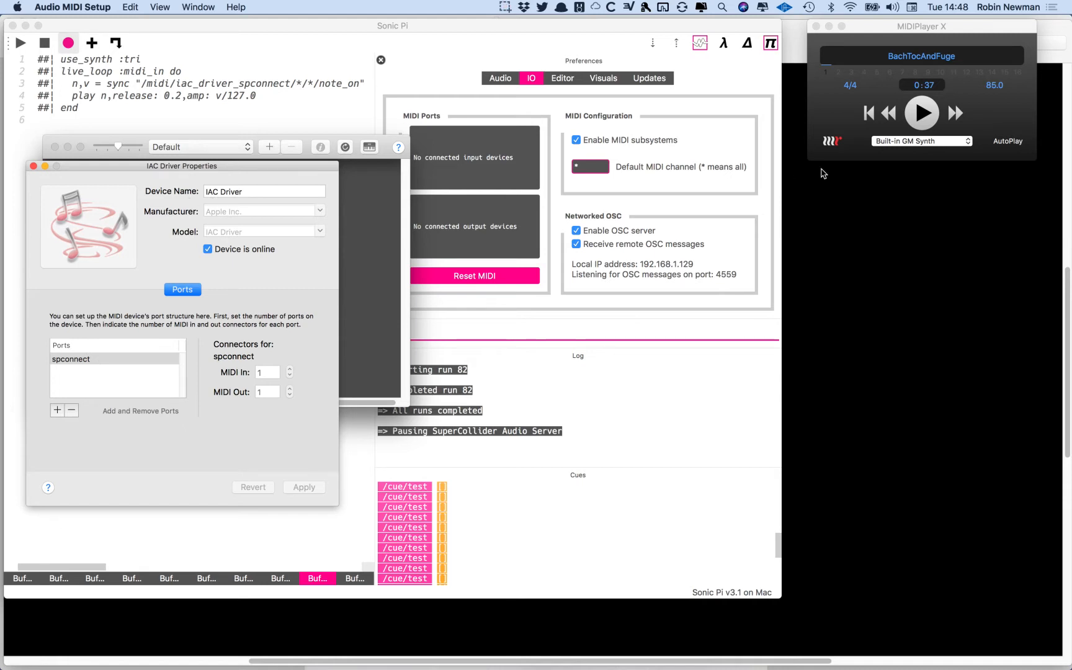
Switch to Sonic Pi and reset MIDI to refresh its connected input and output ports
left_click(885, 263)
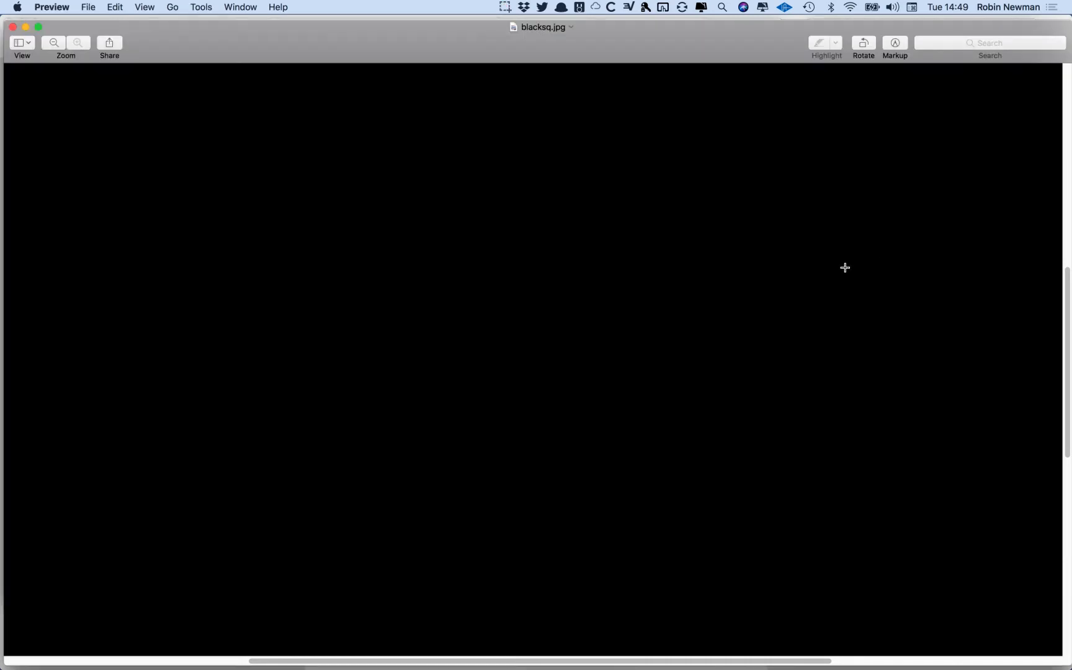
key("super+Tab")
key("super+Tab")
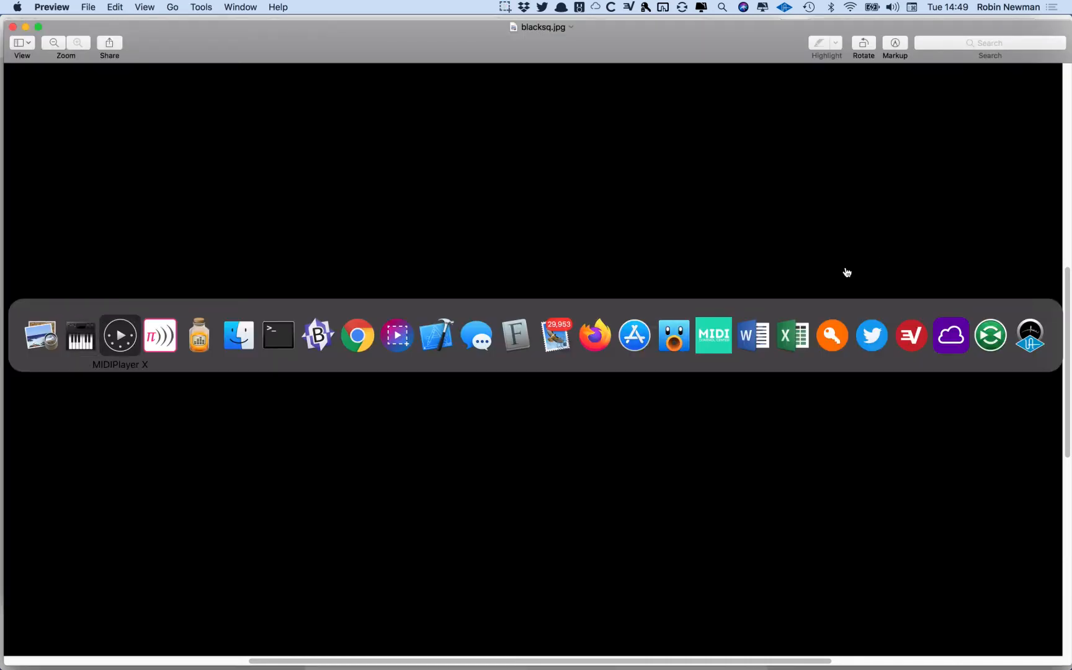
key("super+Tab")
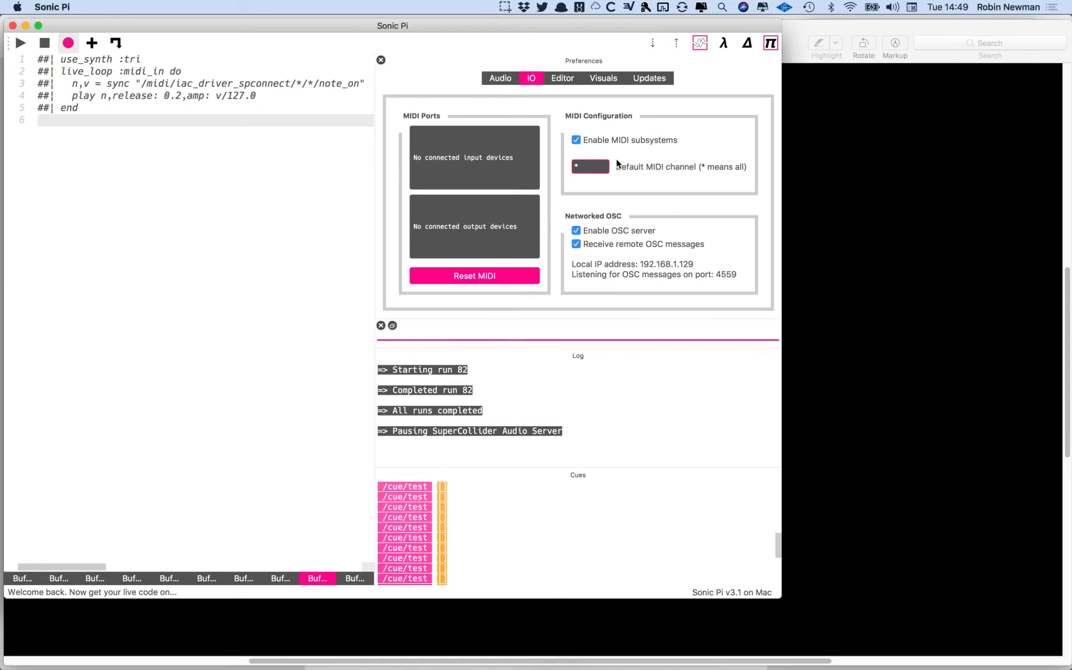
left_click(474, 279)
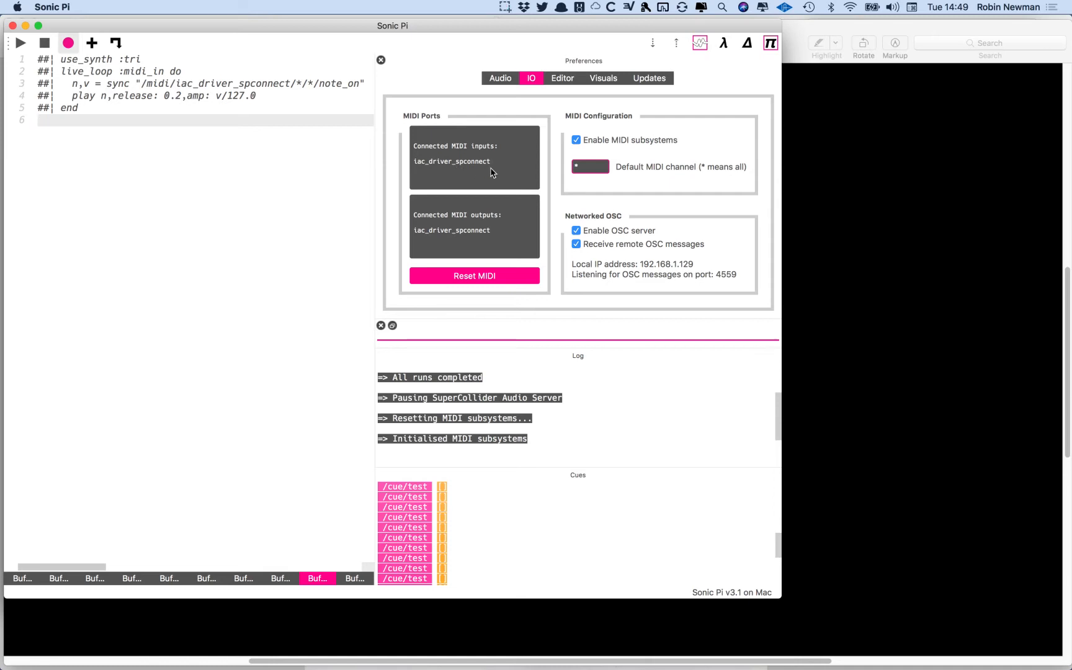
mouse_move(494, 171)
Switch to MIDIPlayer X, set its output to IAC Driver spconnect and start playing BachTocAndFuge
key("super+Tab")
key("super+Tab")
key("super+Tab")
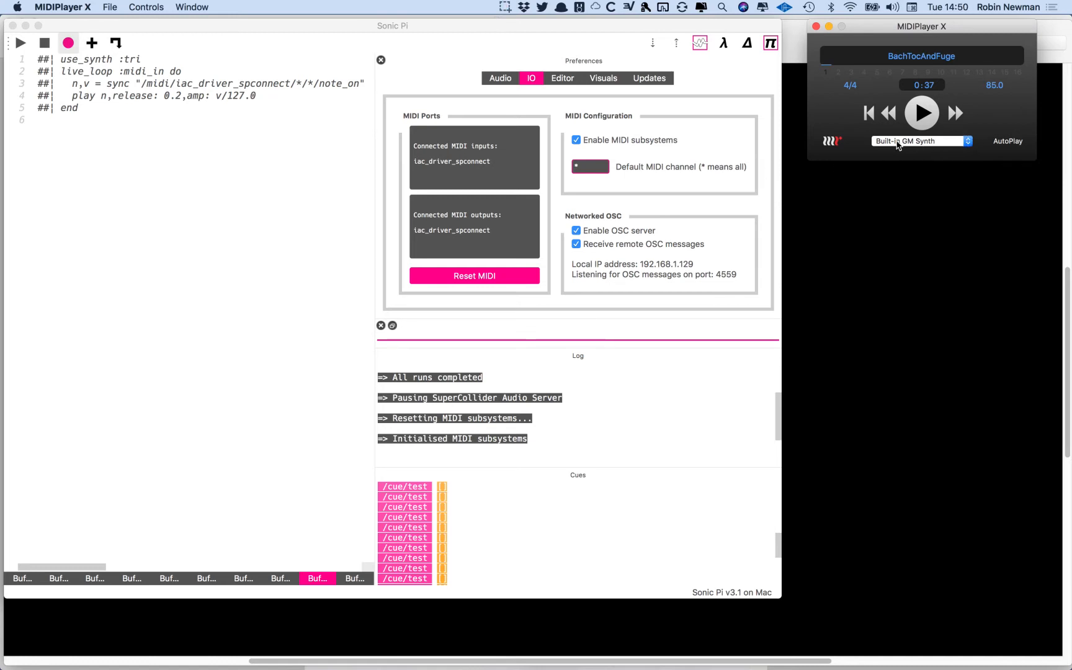
left_click(943, 142)
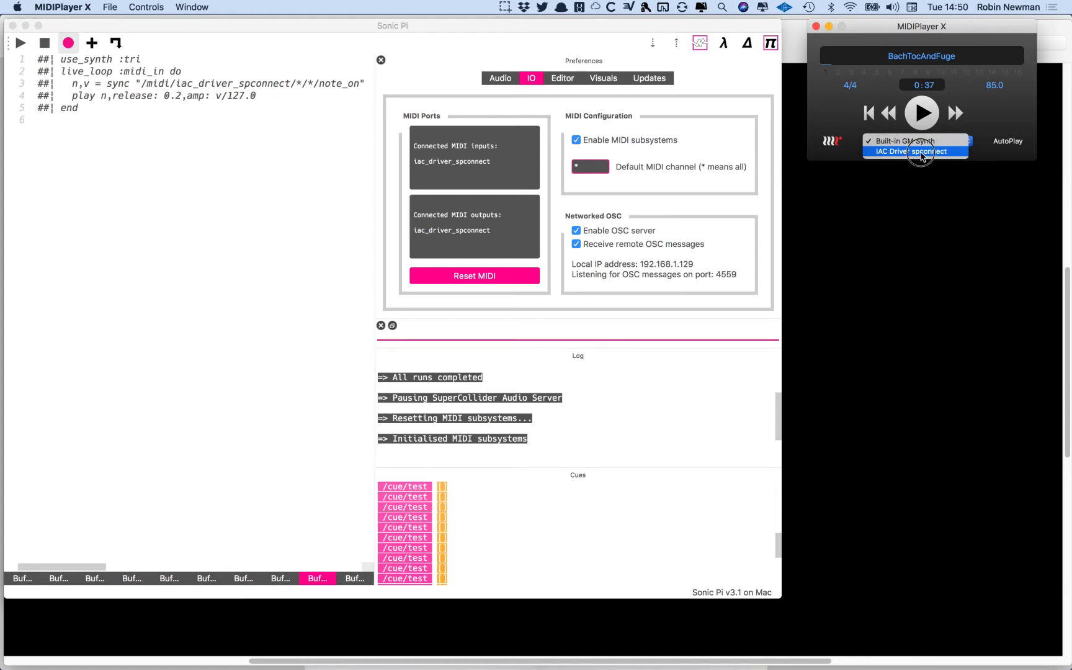
left_click(952, 153)
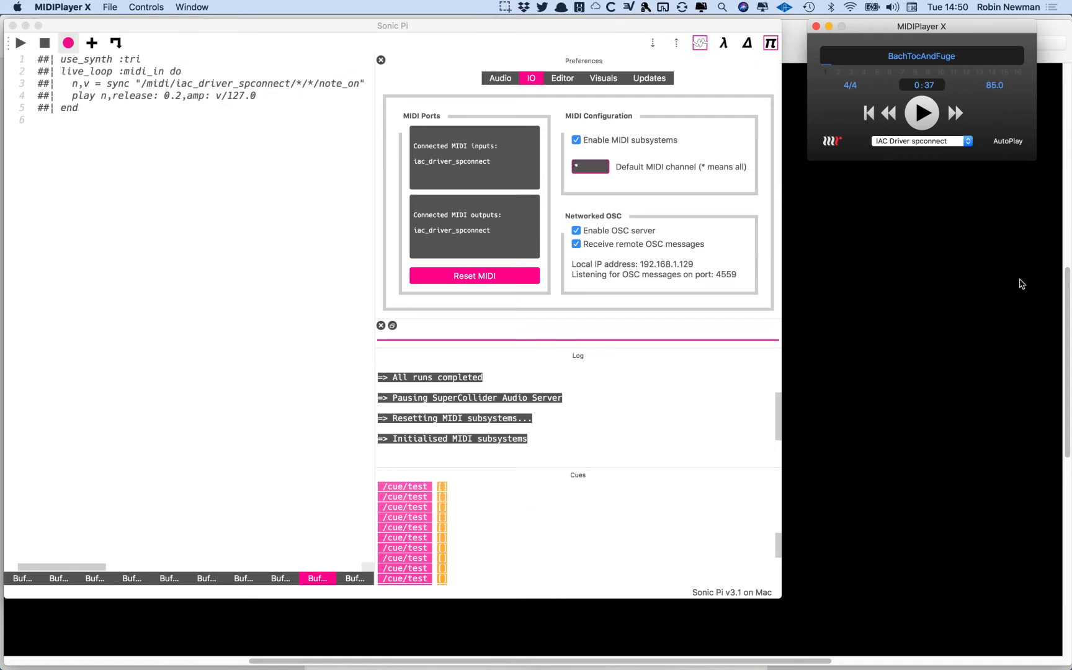
left_click(919, 114)
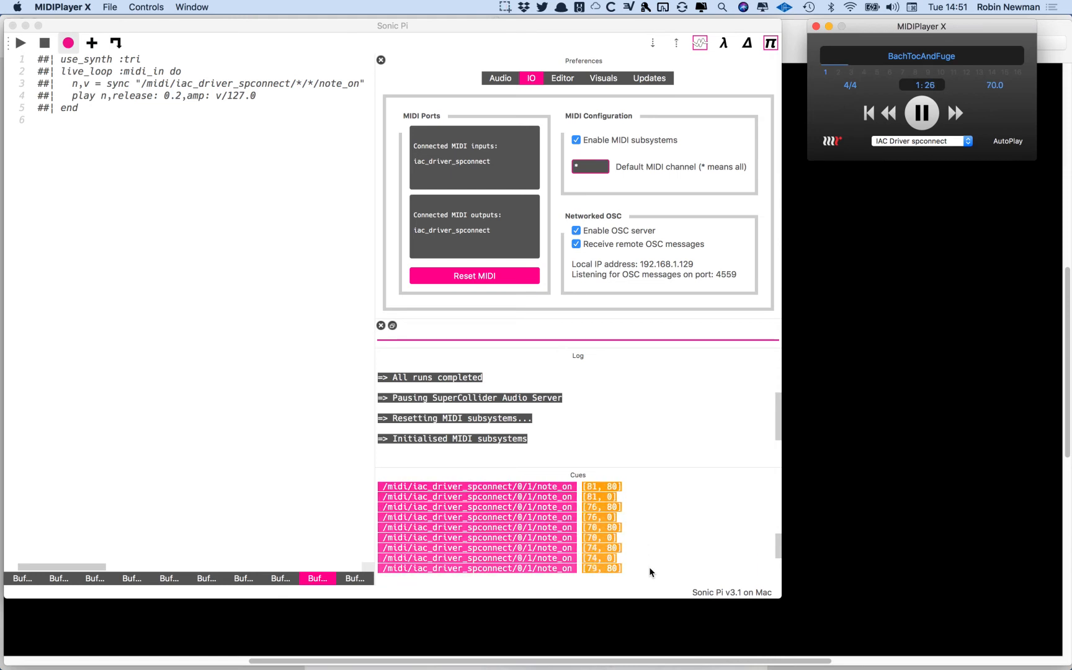
Uncomment all five lines of the midi_in live loop code in the Sonic Pi buffer
left_click(78, 110)
left_click_drag(78, 110, 29, 62)
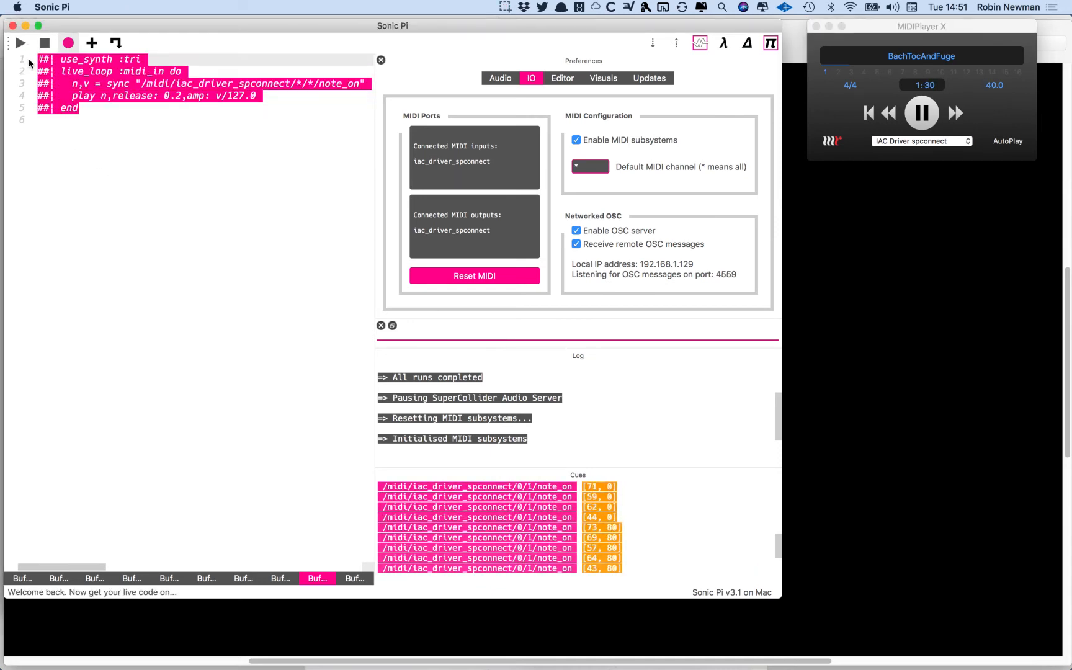
key("super+slash")
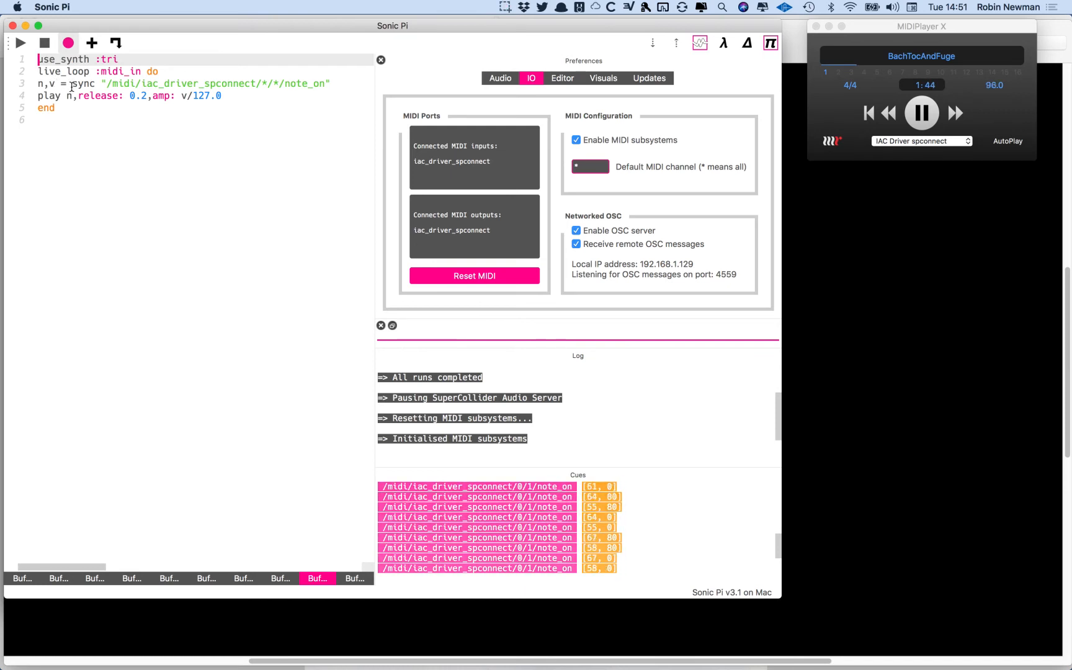
Replace the wildcard sync path on line 3 with the suggested cue "/midi/iac_driver_spconnect/0/1/note_on"
left_click_drag(102, 84, 334, 83)
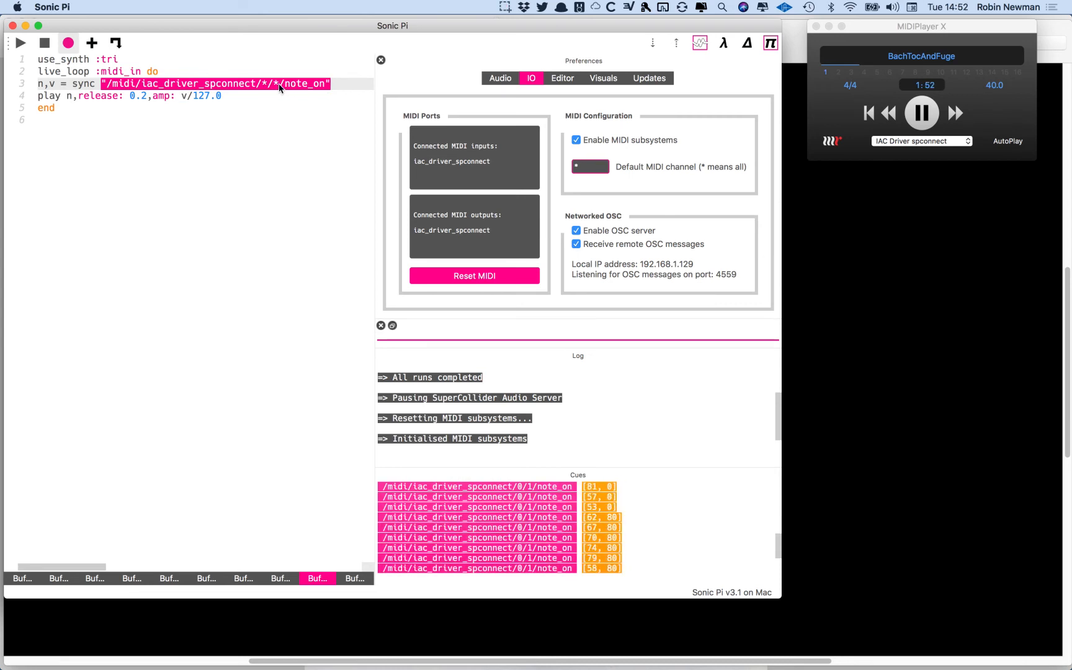
left_click(105, 83)
left_click_drag(97, 81, 338, 81)
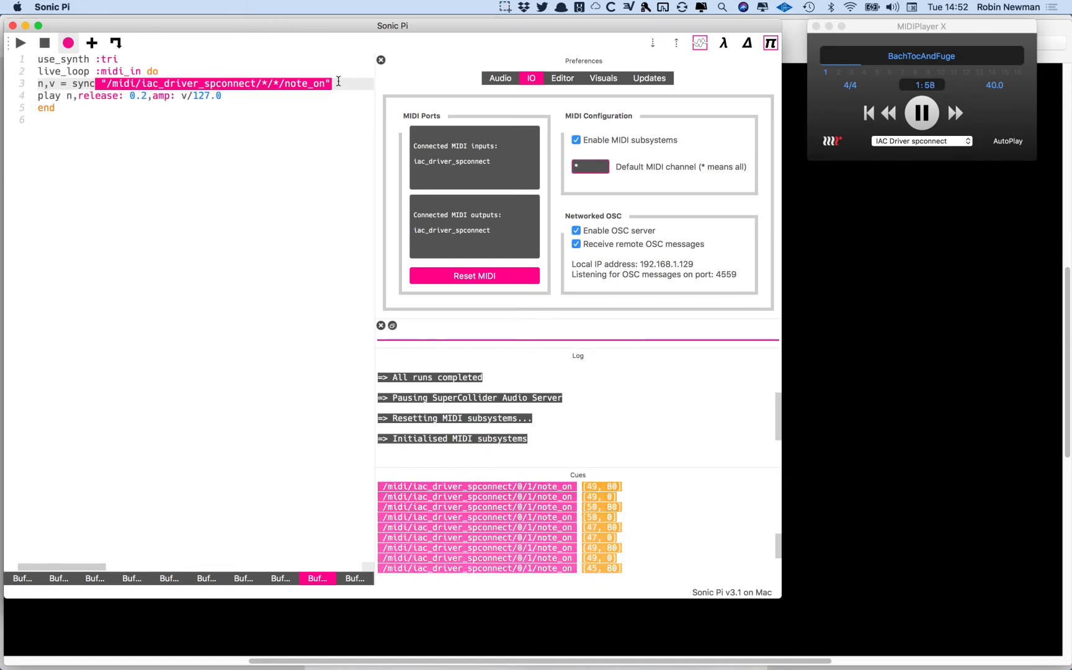
key("BackSpace")
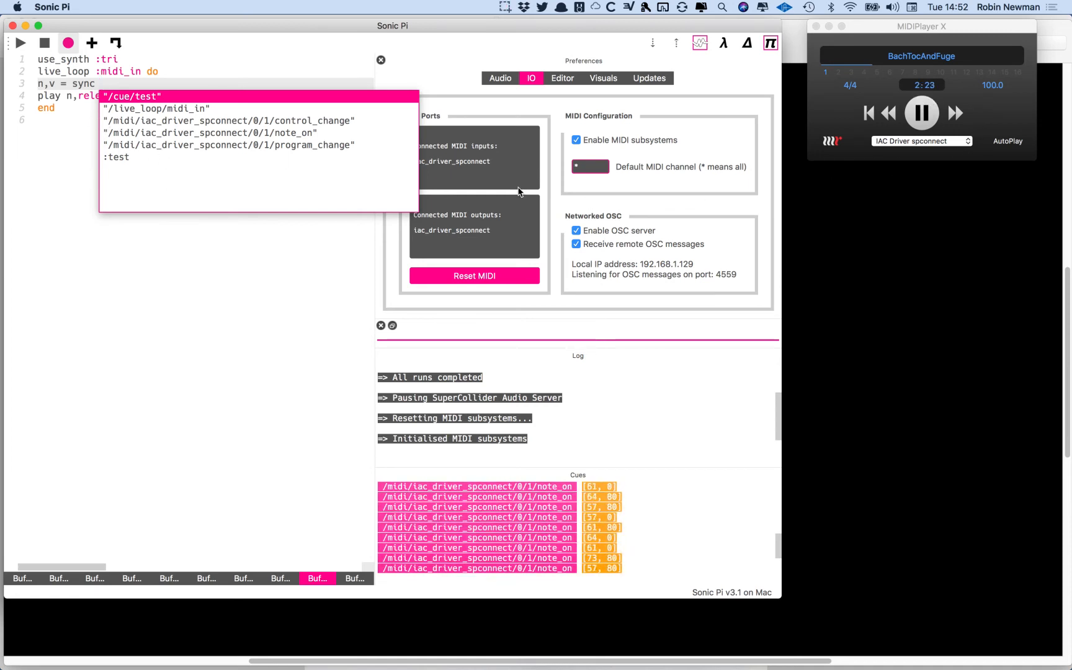
left_click(313, 121)
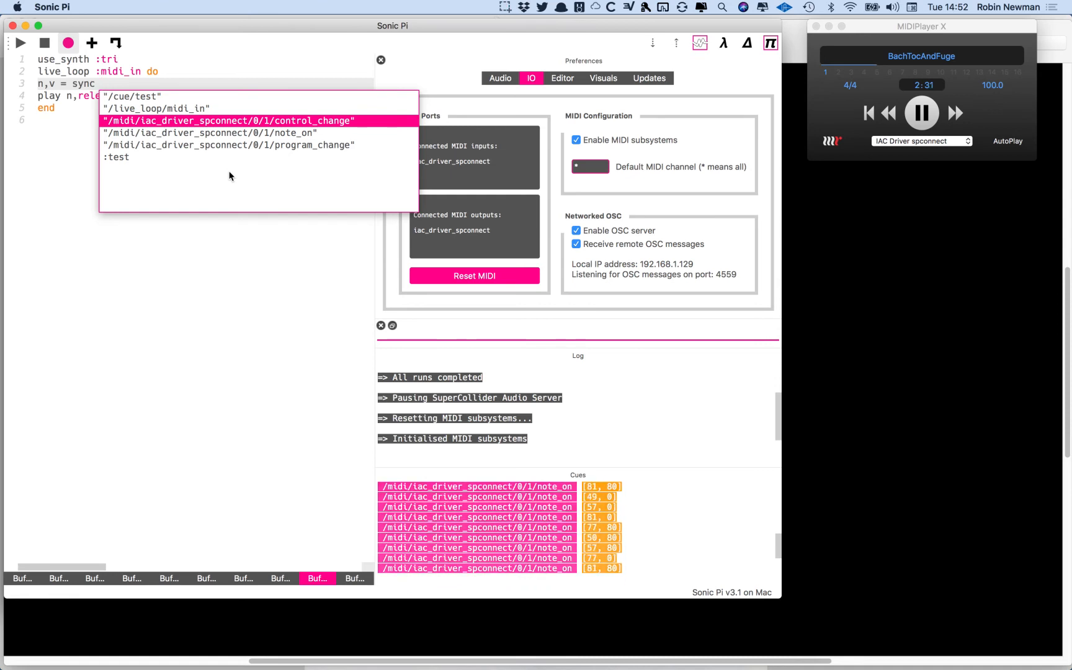
left_click(283, 131)
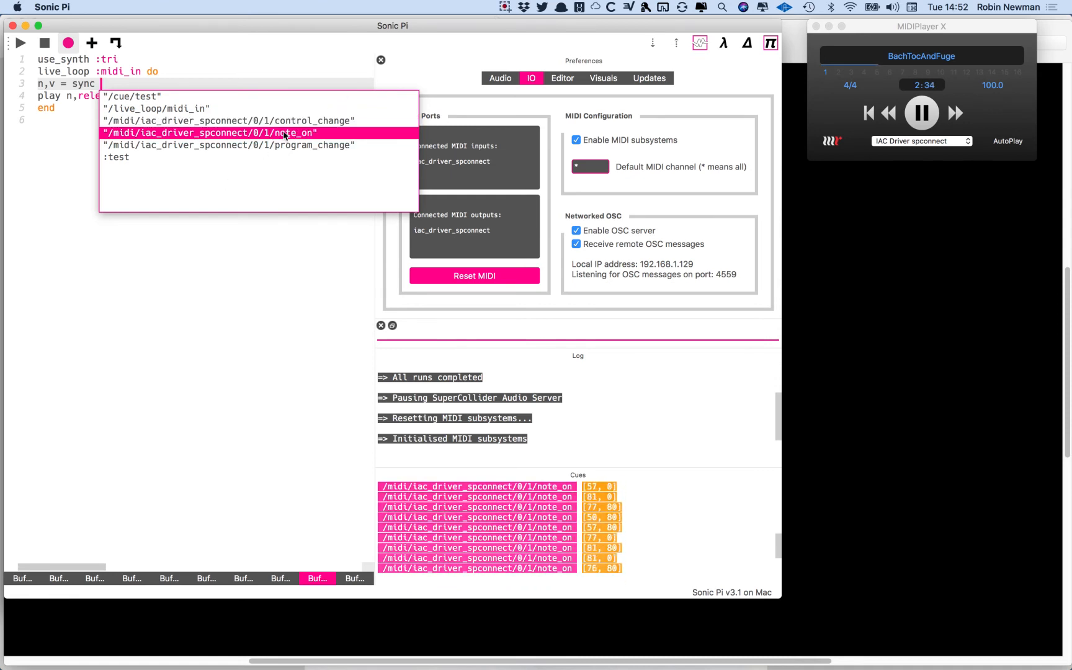
double_click(138, 132)
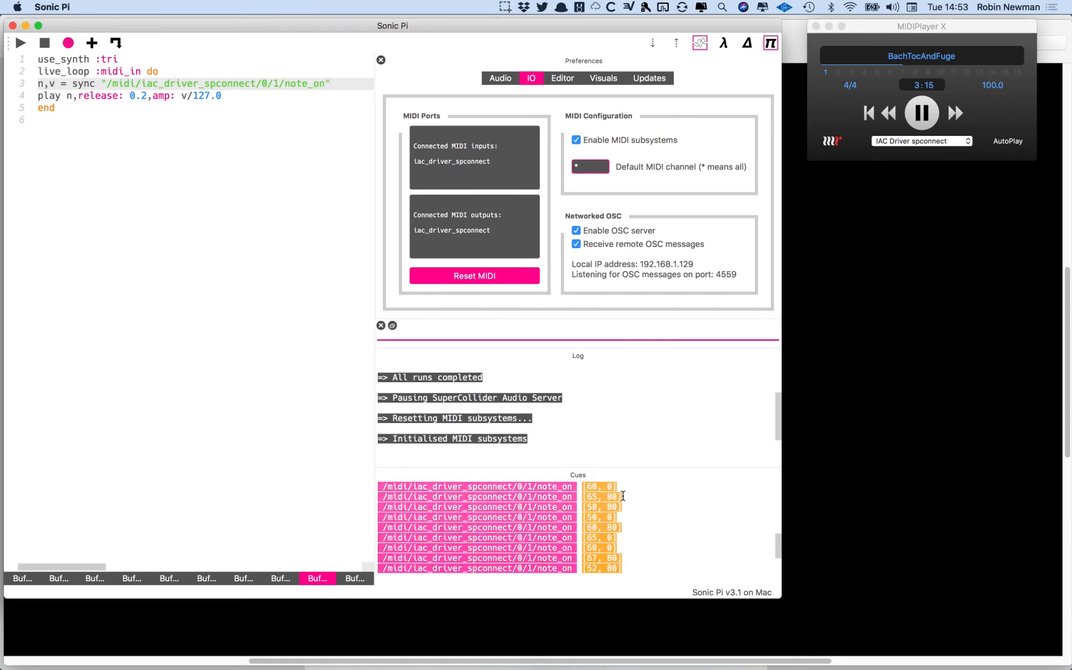
Switch to MIDIPlayer X and pause the playback of BachTocAndFuge
left_click(912, 129)
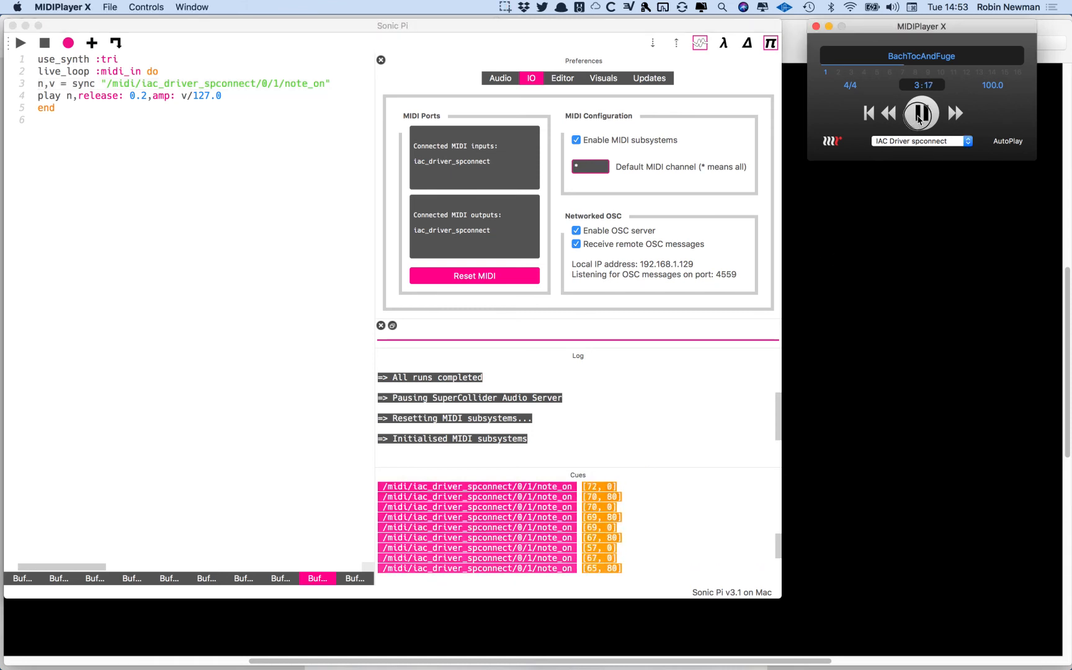
left_click(921, 114)
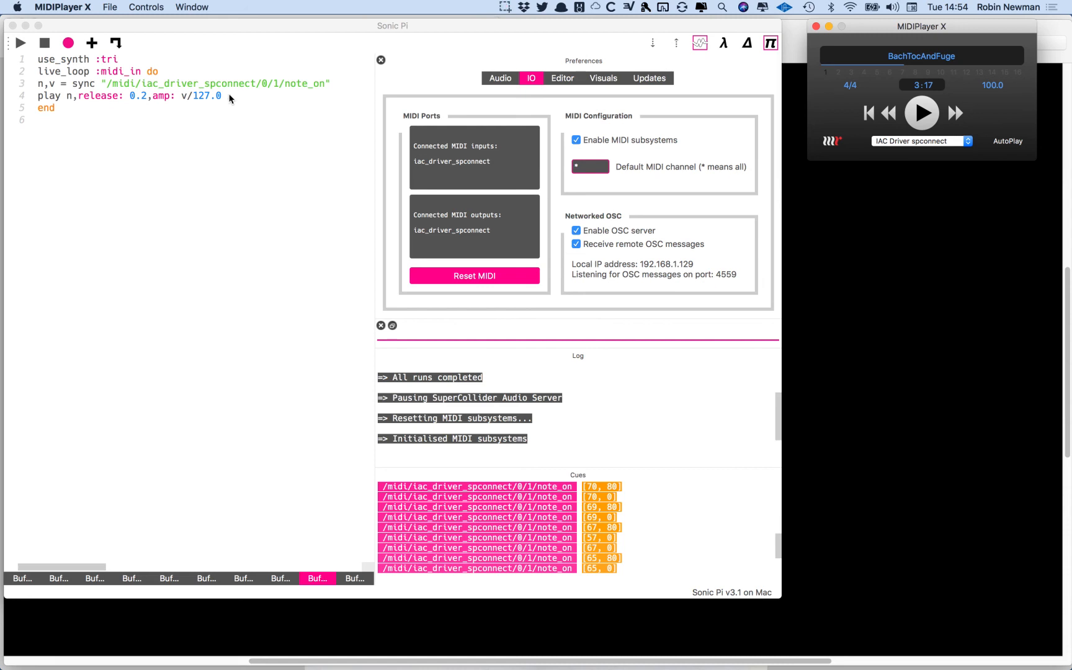
Switch to Sonic Pi to run the midi_in live loop, and resume BachTocAndFuge in MIDIPlayer X
left_click(21, 45)
left_click(20, 46)
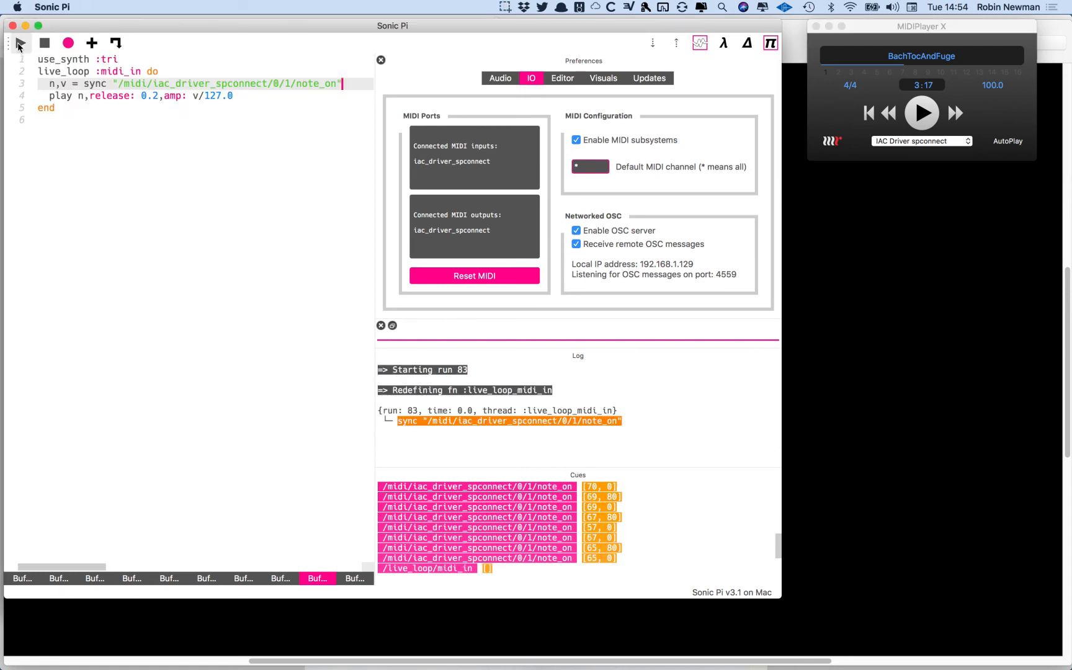
left_click(921, 115)
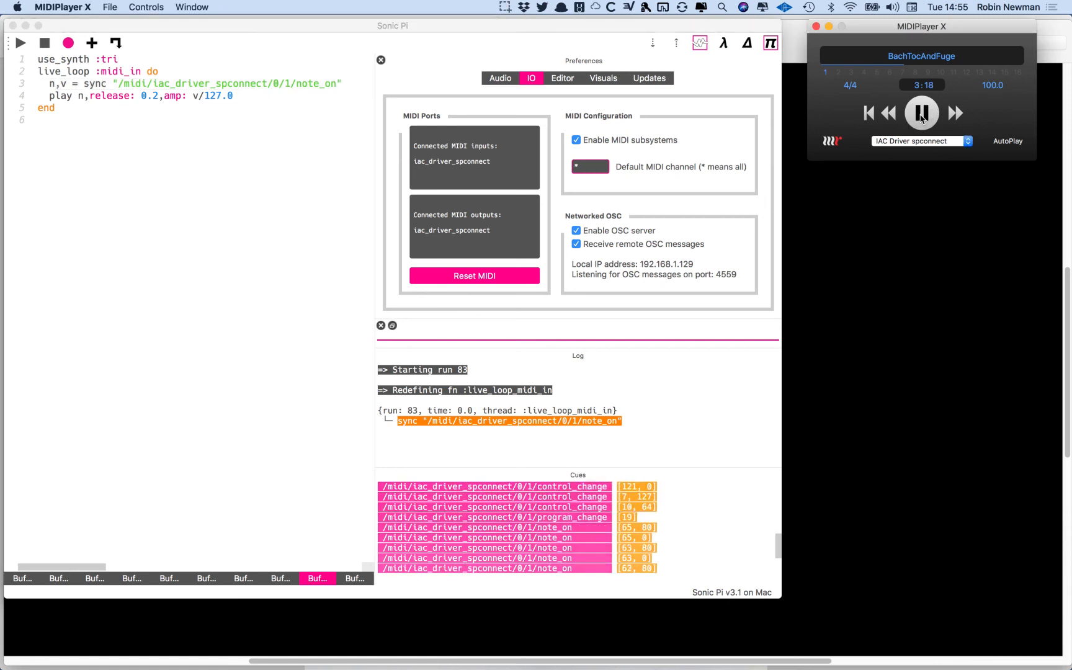